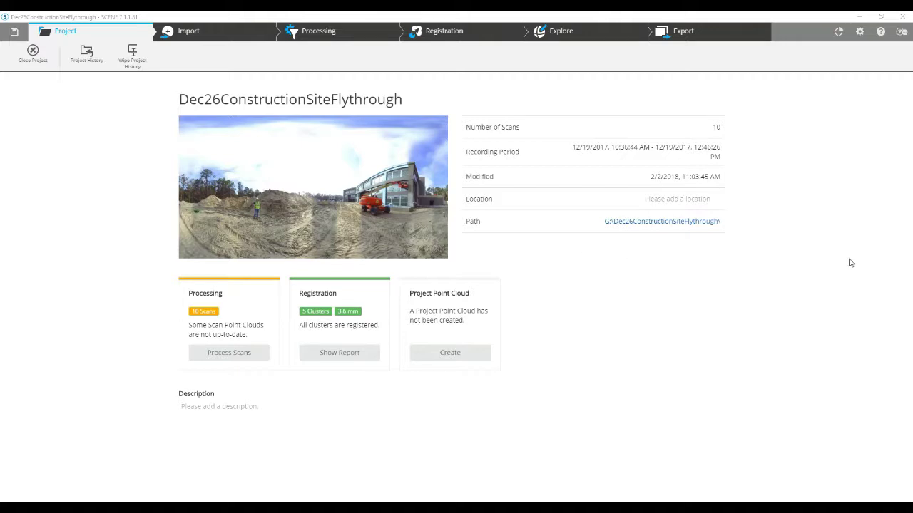
# - Switch the Dec26ConstructionSiteFlythrough project to the Explore workspace
pyautogui.click(556, 32)
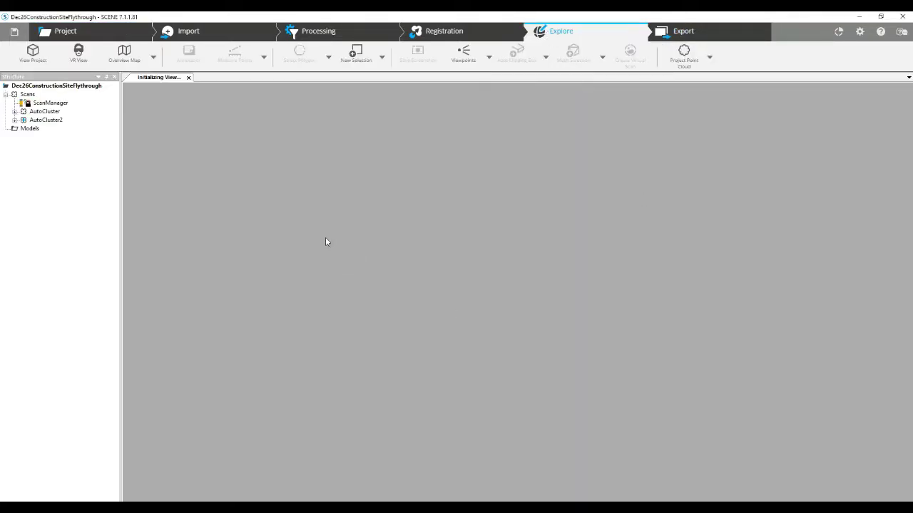
# - Expand AutoCluster (scans 098–103) and AutoCluster2 in the tree, then close the scan 3D view
pyautogui.scroll(2, 729, 307)
pyautogui.scroll(2, 732, 293)
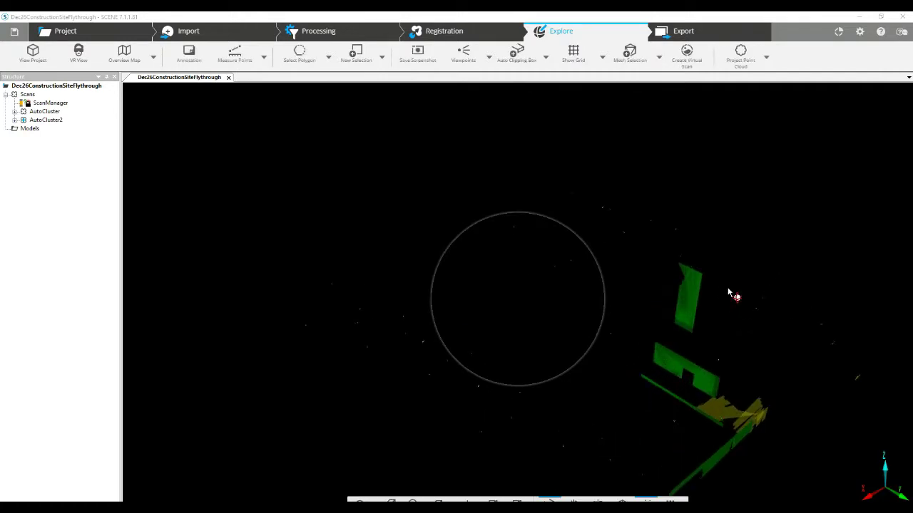
pyautogui.moveTo(261, 228)
pyautogui.mouseDown()
pyautogui.moveTo(408, 295)
pyautogui.moveTo(401, 195)
pyautogui.moveTo(380, 169)
pyautogui.mouseUp()
pyautogui.click(14, 111)
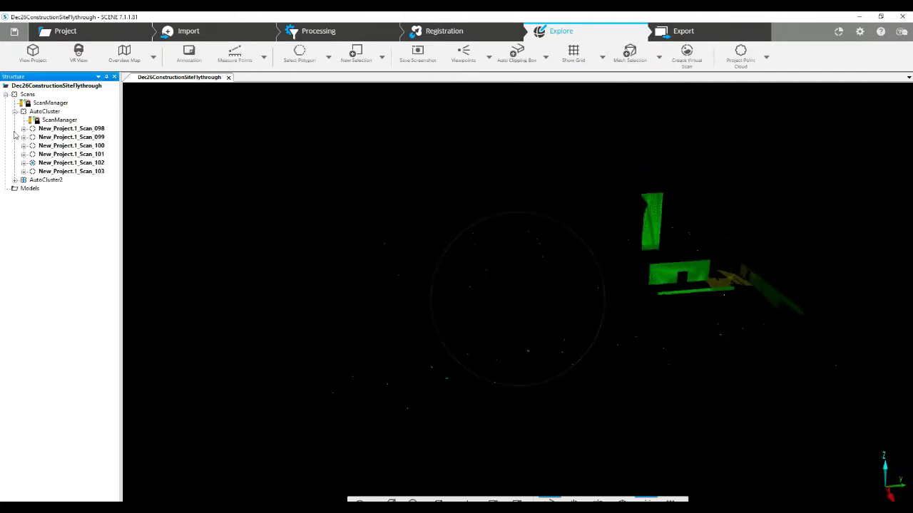
pyautogui.click(14, 180)
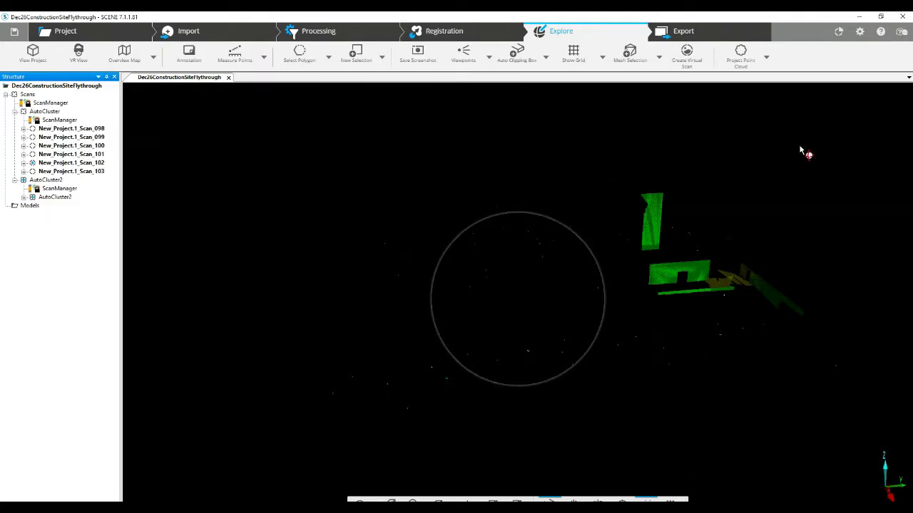
pyautogui.click(228, 77)
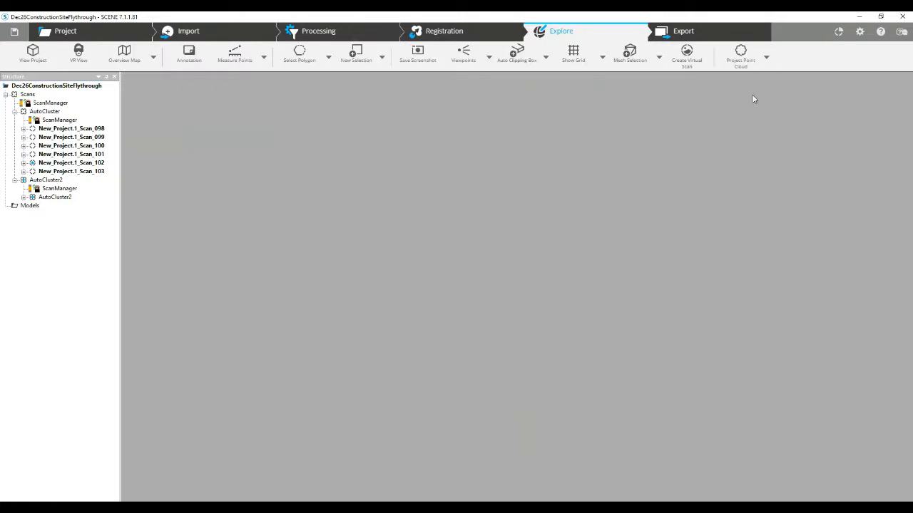
# - Create the project point cloud with default settings, then collapse the Scans group
pyautogui.click(742, 68)
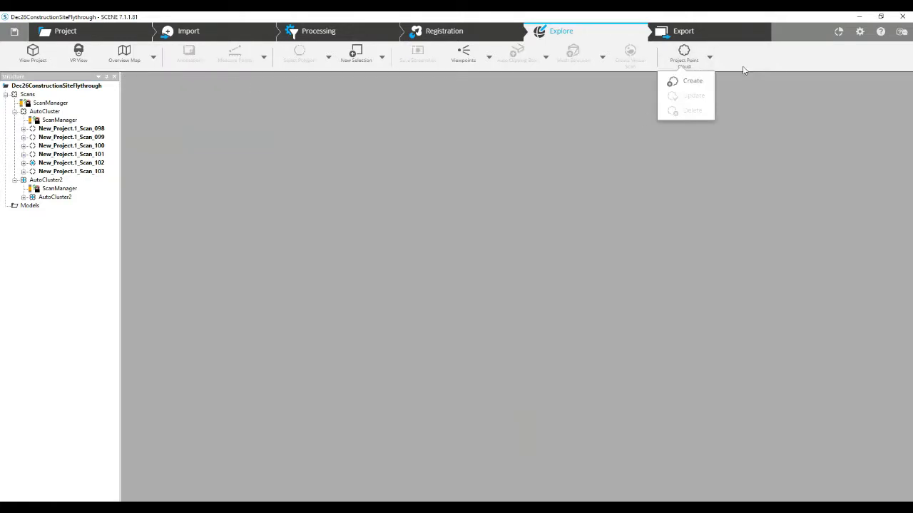
pyautogui.click(692, 83)
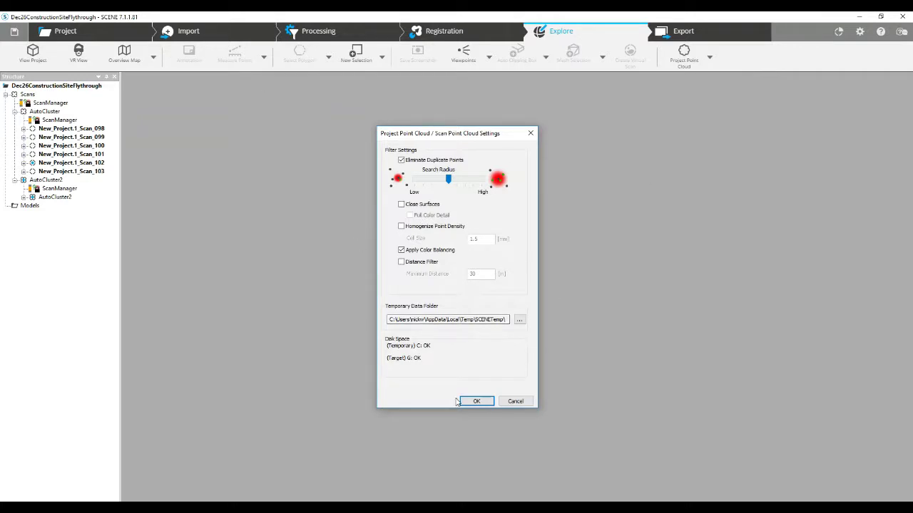
pyautogui.click(477, 402)
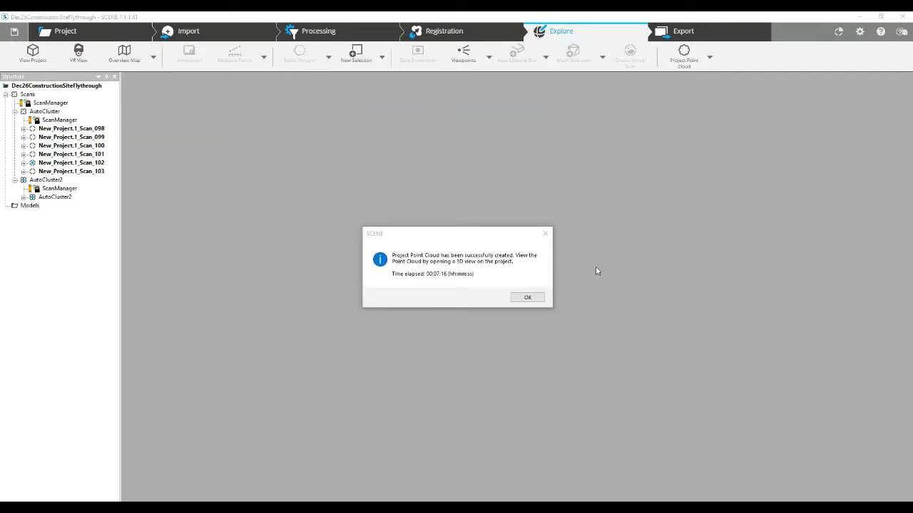
pyautogui.click(528, 299)
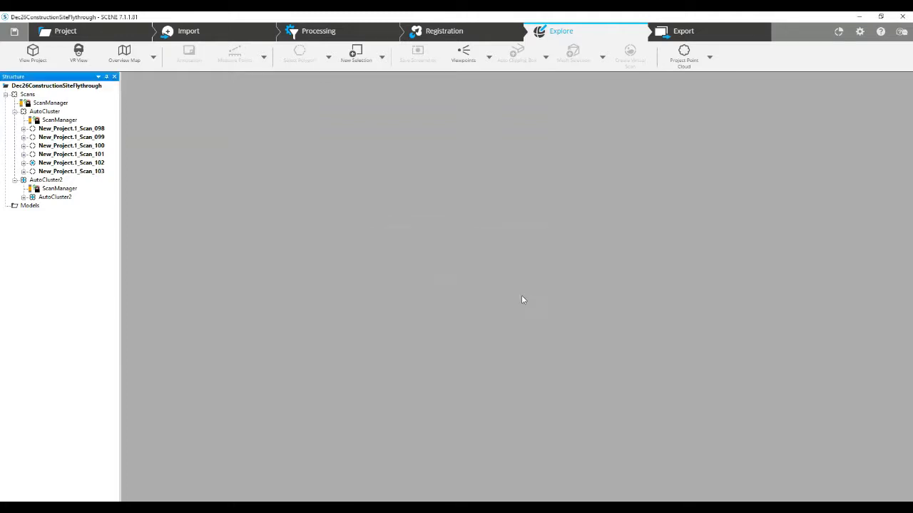
pyautogui.click(6, 94)
# - Preview the Scans in a 3D view, then pass through Registration back to Explore
pyautogui.click(24, 94)
pyautogui.rightClick(25, 94)
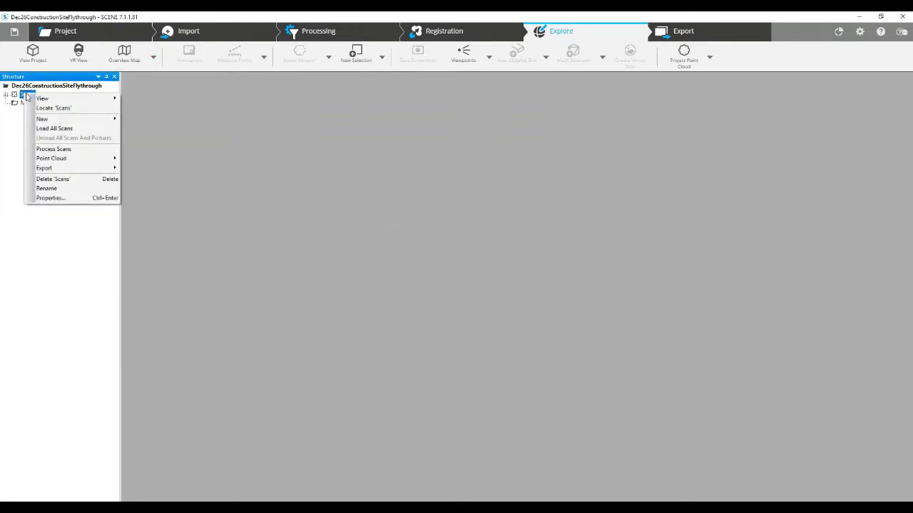
pyautogui.click(141, 100)
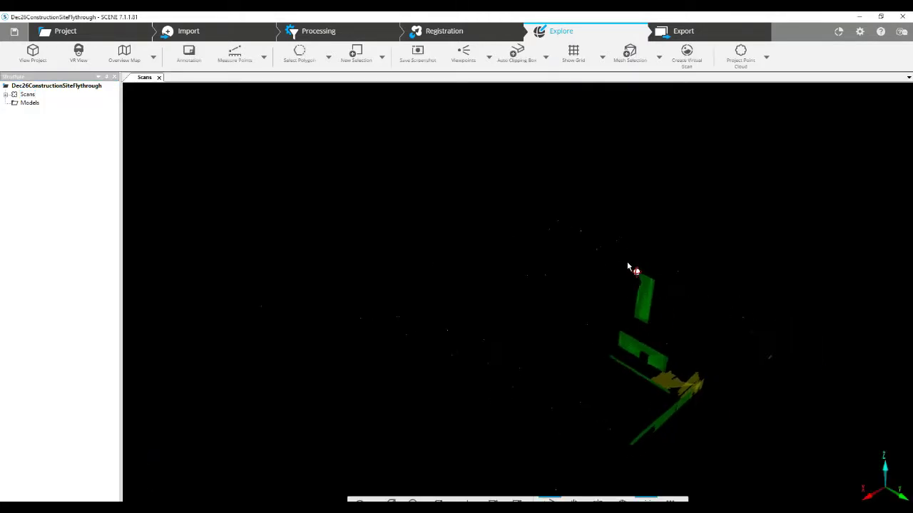
pyautogui.click(159, 77)
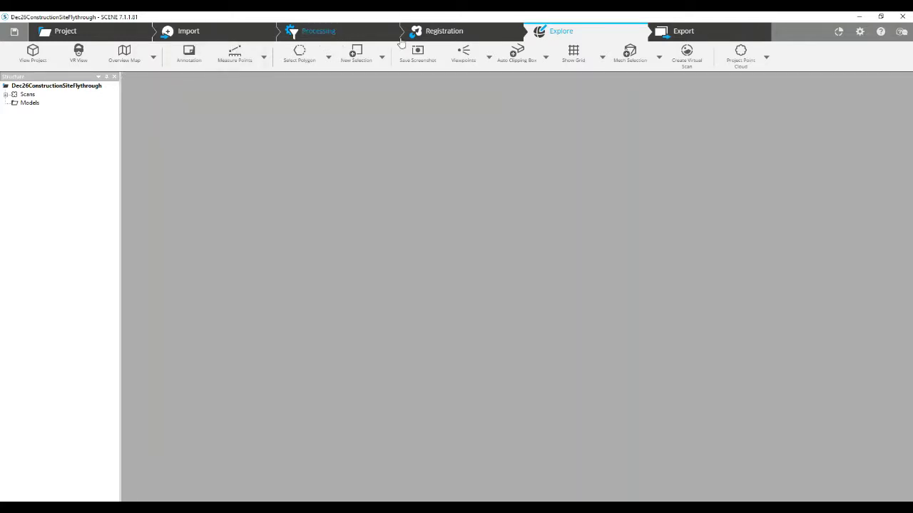
pyautogui.click(427, 32)
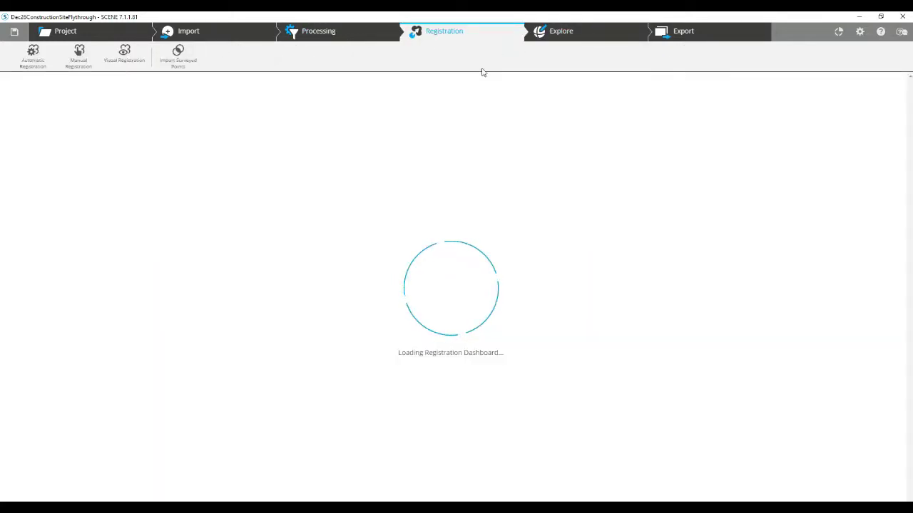
pyautogui.click(560, 33)
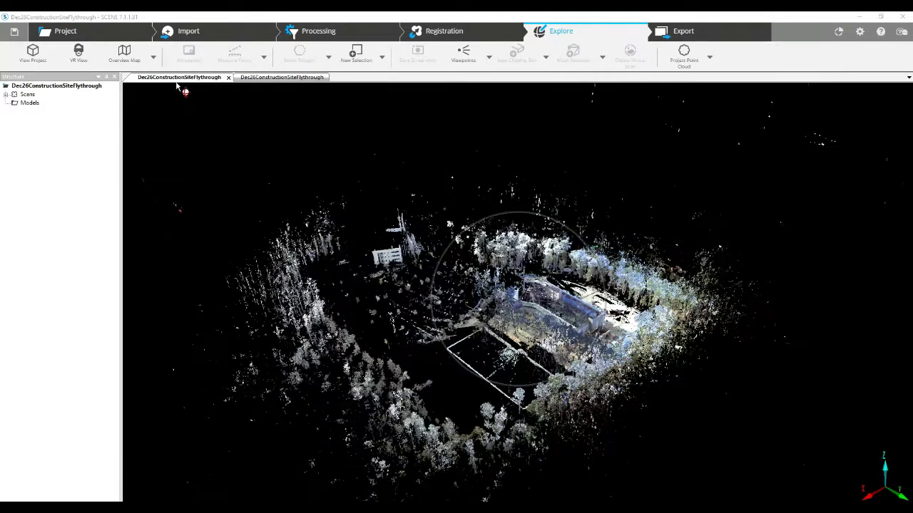
# - Close the duplicate view, zoom in and show the site from the Top preset
pyautogui.click(228, 77)
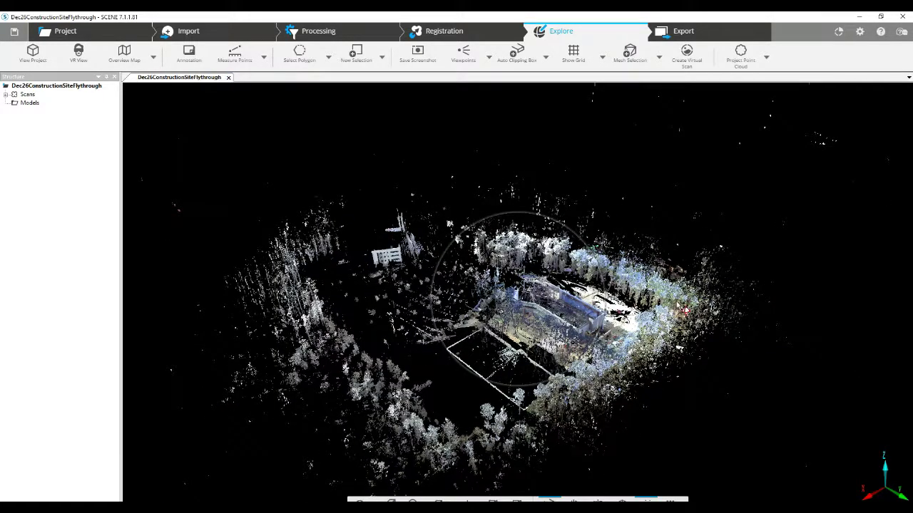
pyautogui.scroll(3, 539, 399)
pyautogui.scroll(3, 540, 400)
pyautogui.scroll(2, 540, 399)
pyautogui.scroll(2, 535, 378)
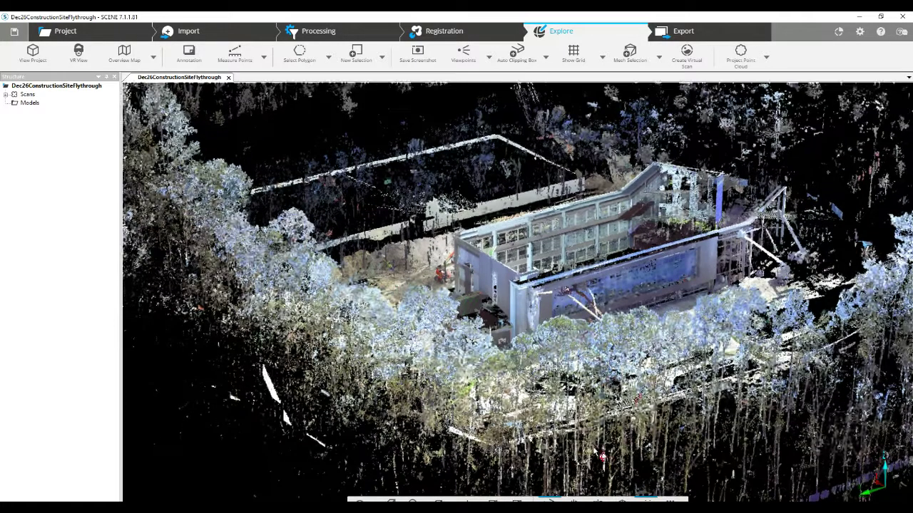
pyautogui.click(450, 499)
pyautogui.click(455, 382)
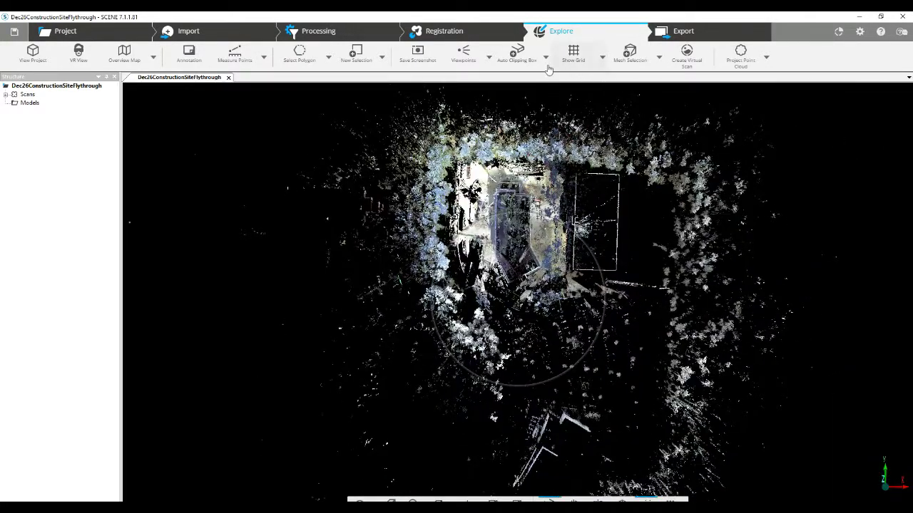
# - Add a clipping box and pull its bottom, top, right and left faces inward
pyautogui.click(518, 54)
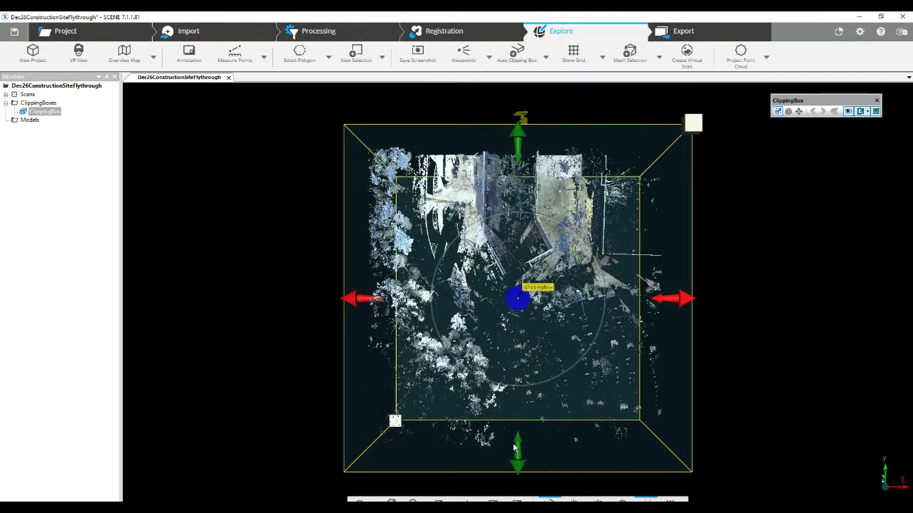
pyautogui.moveTo(514, 447); pyautogui.dragTo(503, 320)
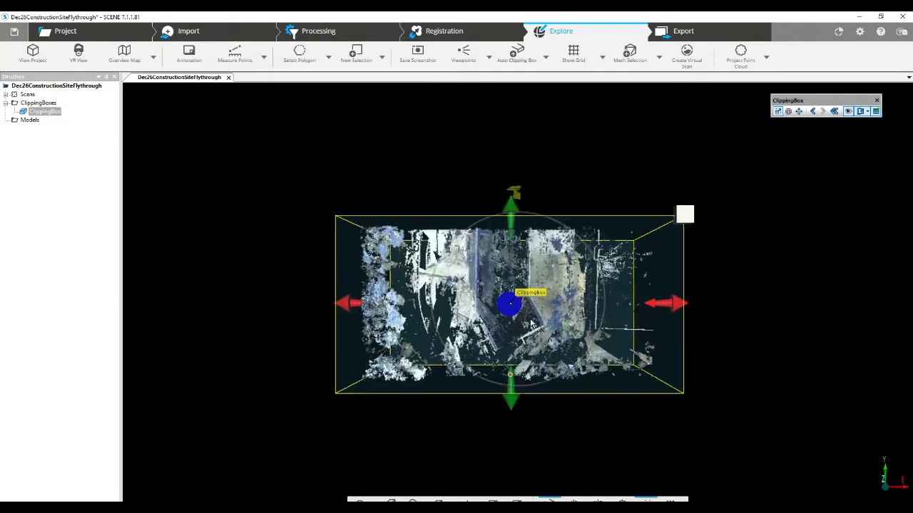
pyautogui.moveTo(511, 214); pyautogui.dragTo(512, 194)
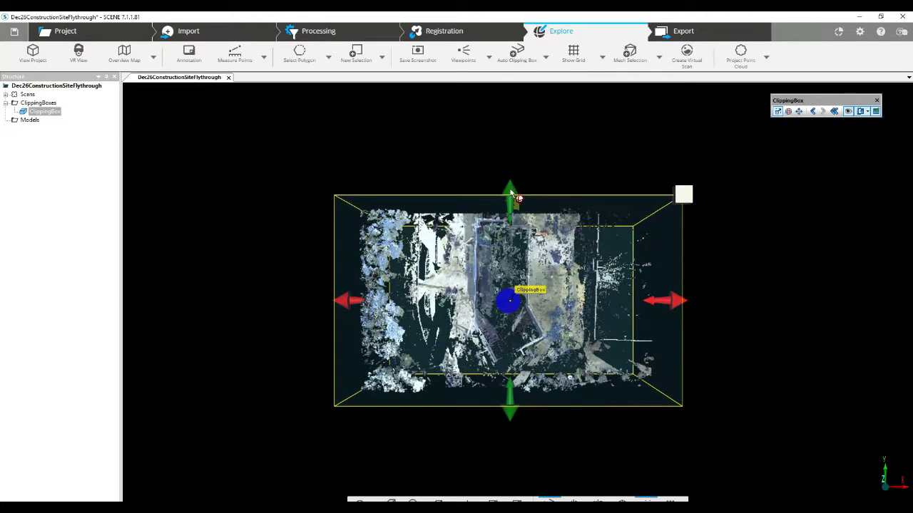
pyautogui.moveTo(670, 300); pyautogui.dragTo(579, 300)
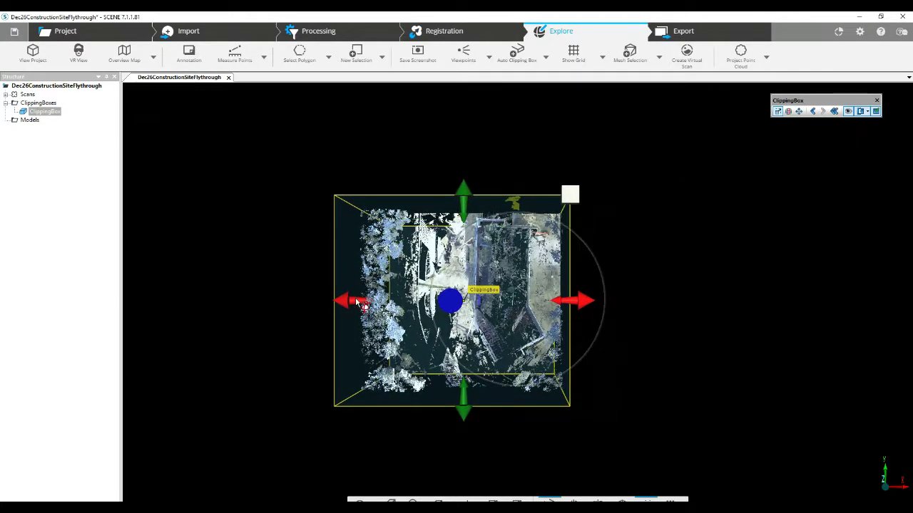
pyautogui.moveTo(357, 303); pyautogui.dragTo(456, 305)
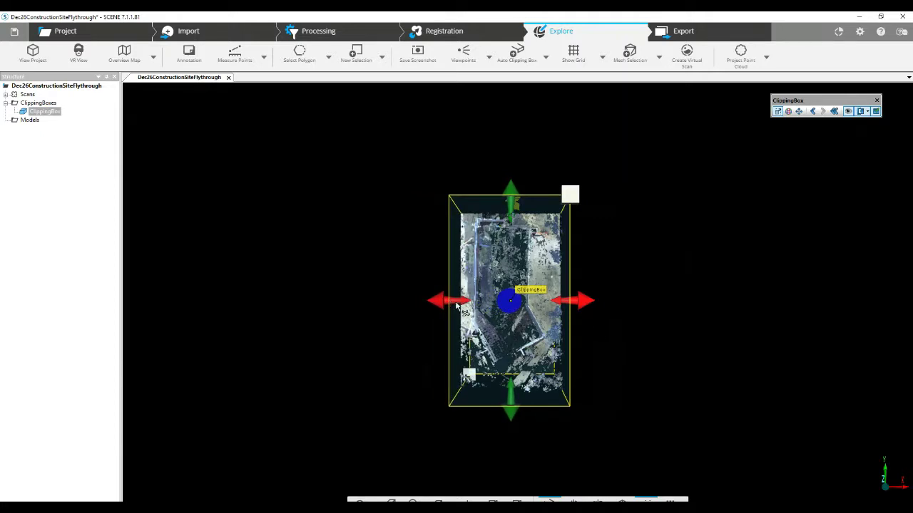
# - View the building side-on and trim the box's bottom and top faces
pyautogui.scroll(1, 596, 334)
pyautogui.scroll(1, 595, 334)
pyautogui.scroll(1, 591, 332)
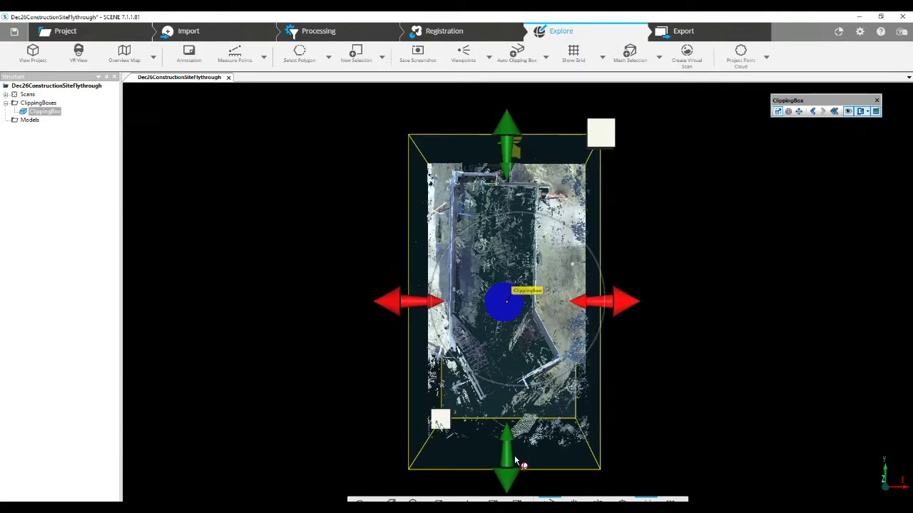
pyautogui.moveTo(516, 462); pyautogui.dragTo(518, 429)
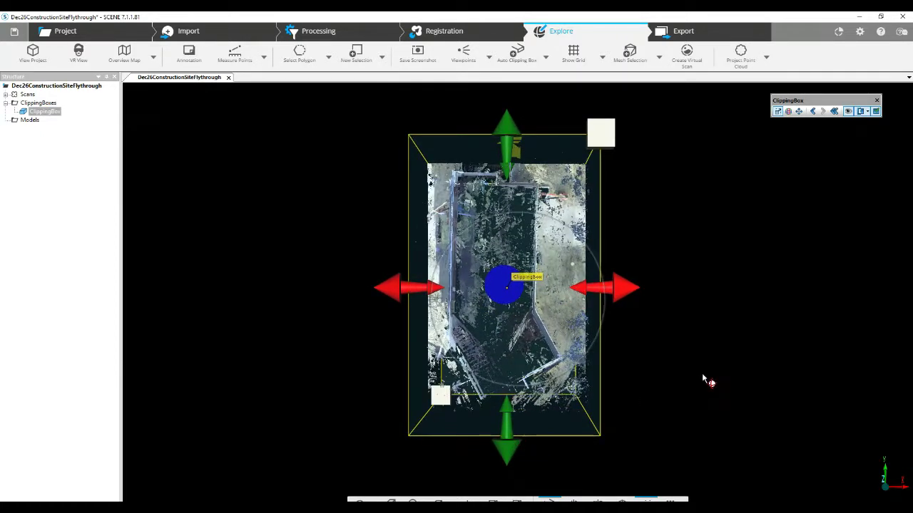
pyautogui.moveTo(702, 379)
pyautogui.mouseDown()
pyautogui.moveTo(621, 377)
pyautogui.moveTo(483, 258)
pyautogui.moveTo(475, 214)
pyautogui.moveTo(542, 435)
pyautogui.mouseUp()
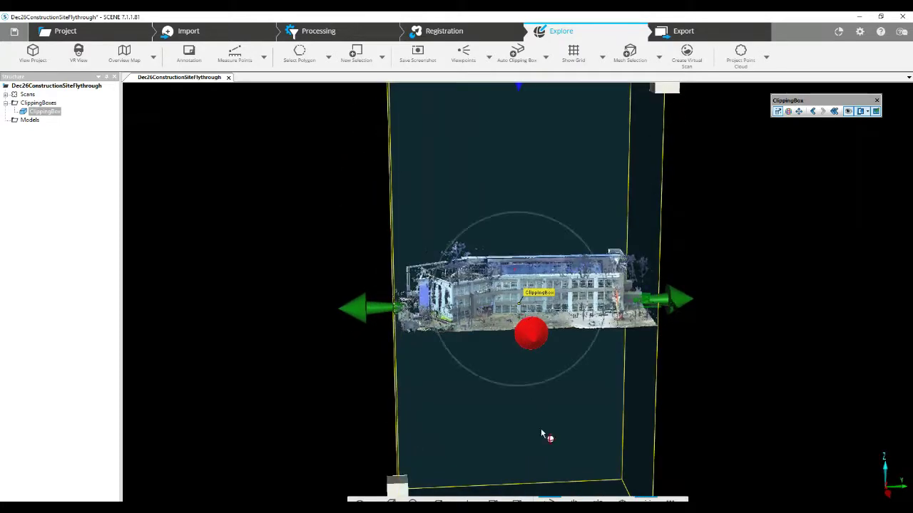
pyautogui.moveTo(528, 477)
pyautogui.mouseDown()
pyautogui.moveTo(513, 422)
pyautogui.moveTo(619, 414)
pyautogui.moveTo(558, 451)
pyautogui.mouseUp()
pyautogui.moveTo(520, 494); pyautogui.dragTo(484, 320)
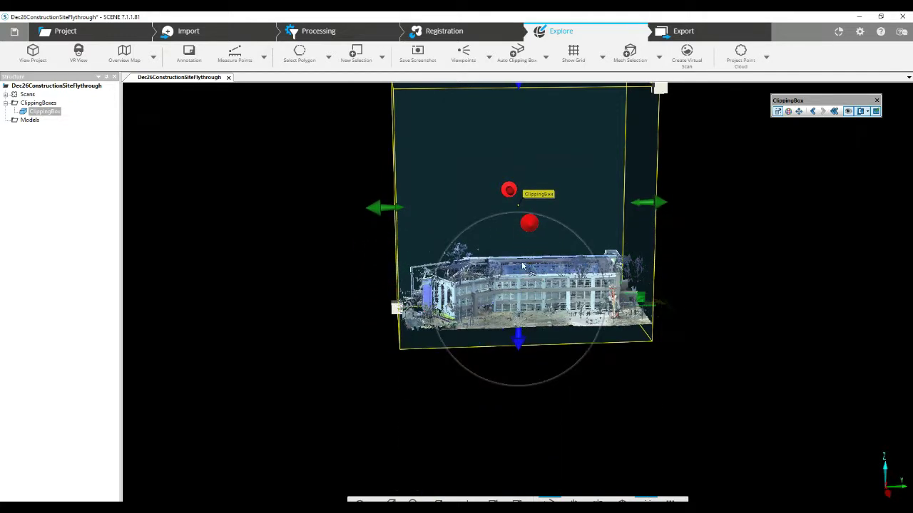
pyautogui.moveTo(521, 87); pyautogui.dragTo(526, 236)
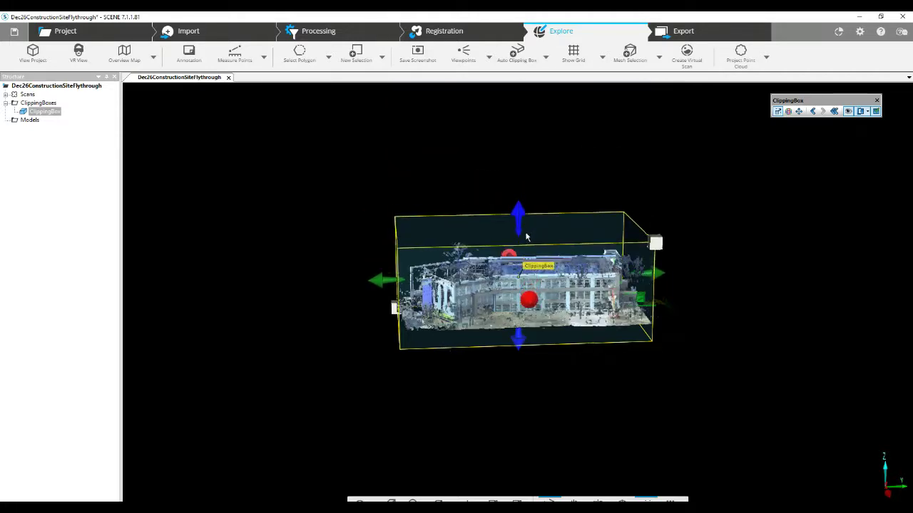
# - Crop the left and right parts of the building out and lower the box top
pyautogui.scroll(3, 533, 285)
pyautogui.scroll(2, 534, 287)
pyautogui.scroll(2, 533, 293)
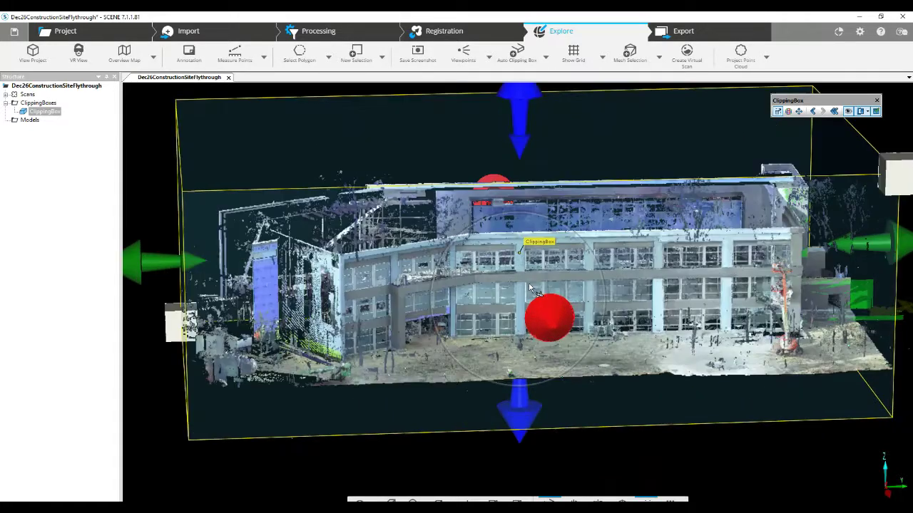
pyautogui.scroll(1, 533, 303)
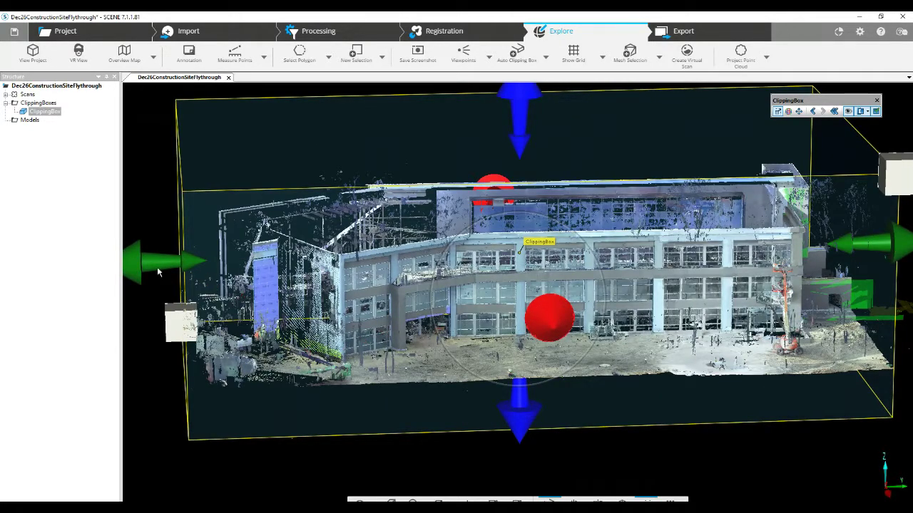
pyautogui.moveTo(157, 272); pyautogui.dragTo(356, 268)
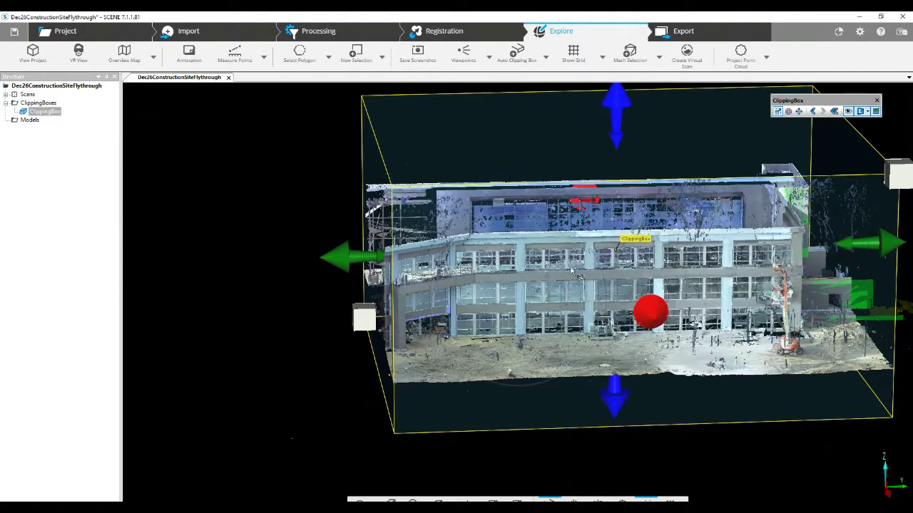
pyautogui.moveTo(887, 256)
pyautogui.mouseDown()
pyautogui.moveTo(766, 253)
pyautogui.moveTo(531, 271)
pyautogui.mouseUp()
pyautogui.moveTo(365, 264); pyautogui.dragTo(408, 265)
pyautogui.moveTo(475, 163); pyautogui.dragTo(472, 239)
pyautogui.scroll(2, 677, 257)
# - Facing the box front-on, raise its bottom face and lower its top
pyautogui.scroll(2, 663, 335)
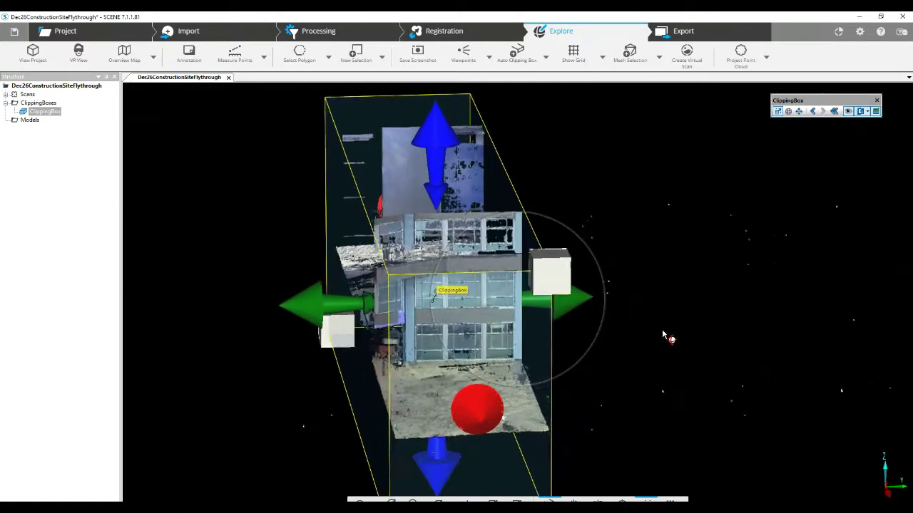
pyautogui.moveTo(663, 335)
pyautogui.mouseDown()
pyautogui.moveTo(660, 361)
pyautogui.moveTo(651, 336)
pyautogui.mouseUp()
pyautogui.moveTo(461, 456)
pyautogui.mouseDown()
pyautogui.moveTo(441, 421)
pyautogui.moveTo(442, 342)
pyautogui.mouseUp()
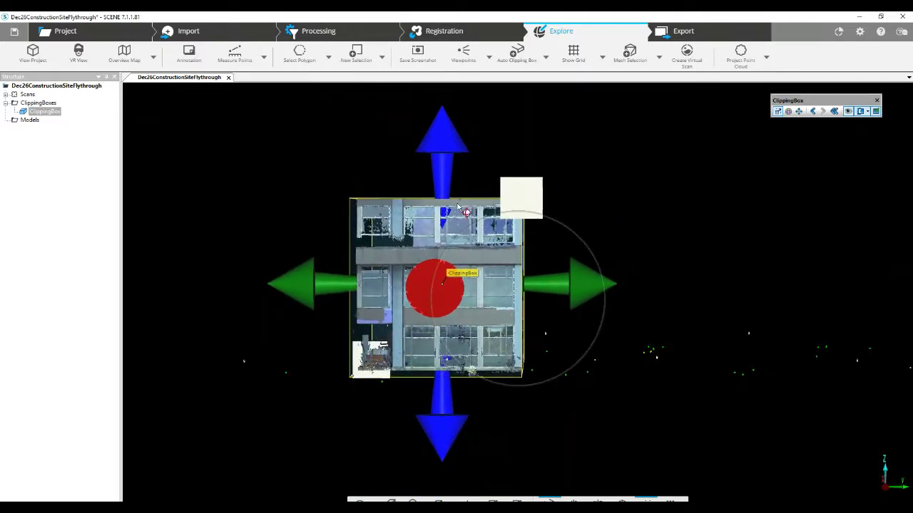
pyautogui.moveTo(459, 206); pyautogui.dragTo(527, 236)
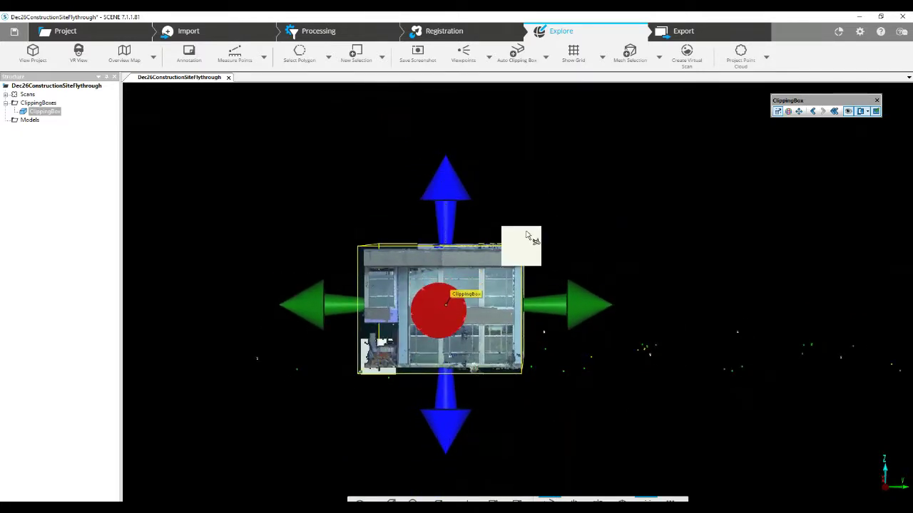
pyautogui.scroll(2, 542, 246)
pyautogui.scroll(2, 556, 257)
pyautogui.scroll(2, 574, 267)
pyautogui.scroll(2, 589, 278)
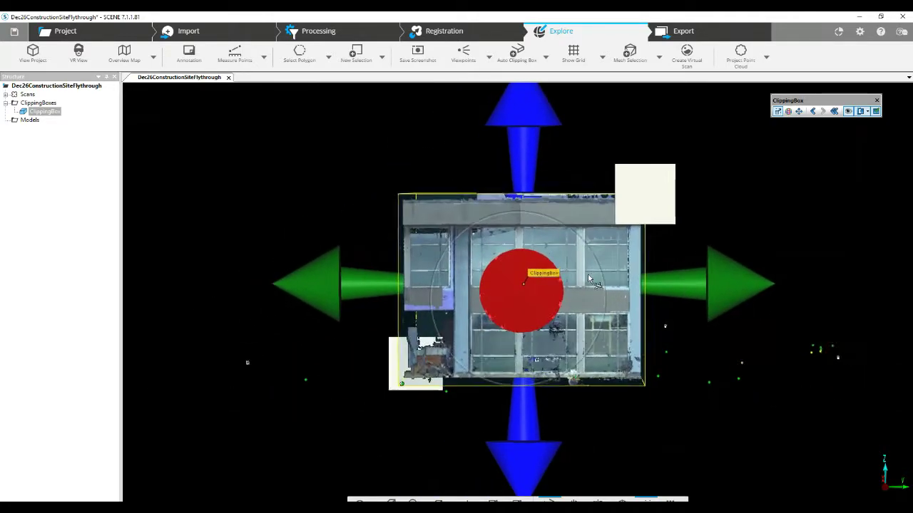
pyautogui.scroll(2, 589, 274)
pyautogui.scroll(2, 588, 274)
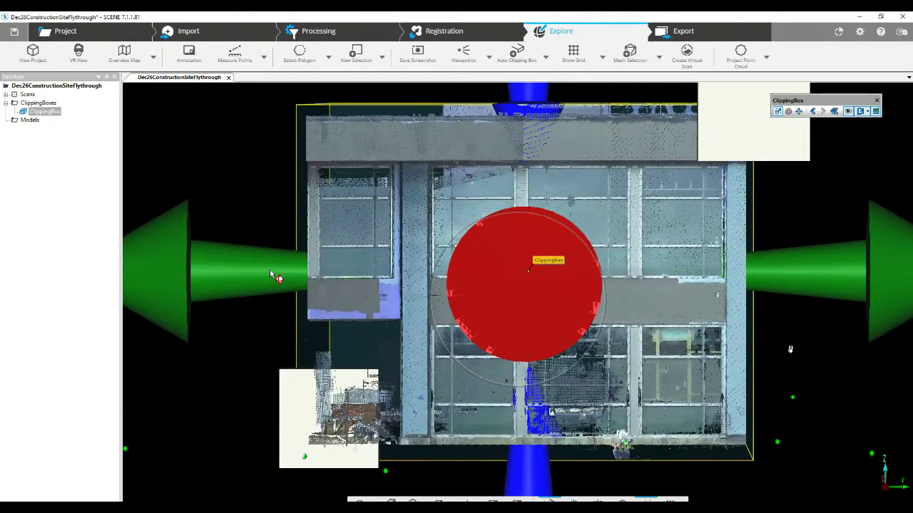
# - Narrow the clipping box sides to about two metres around the facade section
pyautogui.moveTo(271, 274); pyautogui.dragTo(299, 246)
pyautogui.moveTo(755, 285)
pyautogui.mouseDown()
pyautogui.moveTo(788, 278)
pyautogui.moveTo(703, 274)
pyautogui.mouseUp()
pyautogui.moveTo(295, 271); pyautogui.dragTo(367, 269)
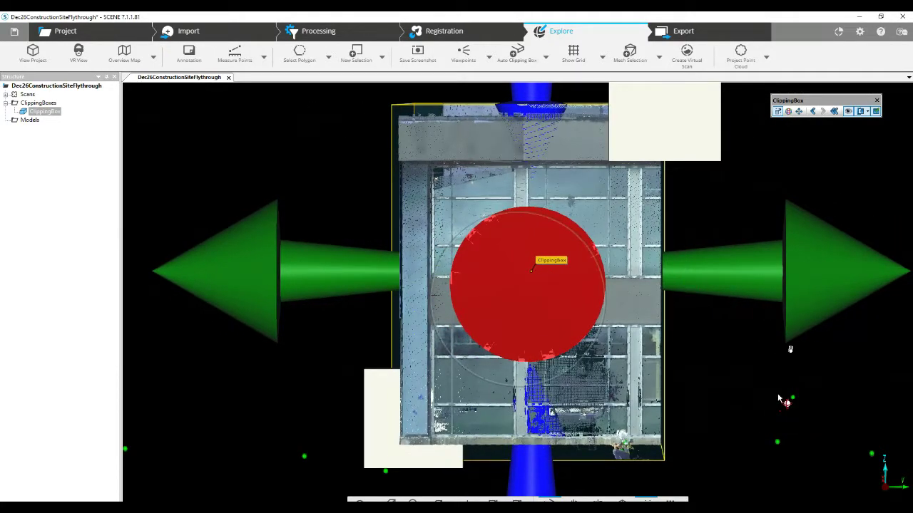
pyautogui.click(834, 382)
# - From an oblique view, reduce the box depth to a thin facade slice
pyautogui.moveTo(734, 265); pyautogui.dragTo(725, 288)
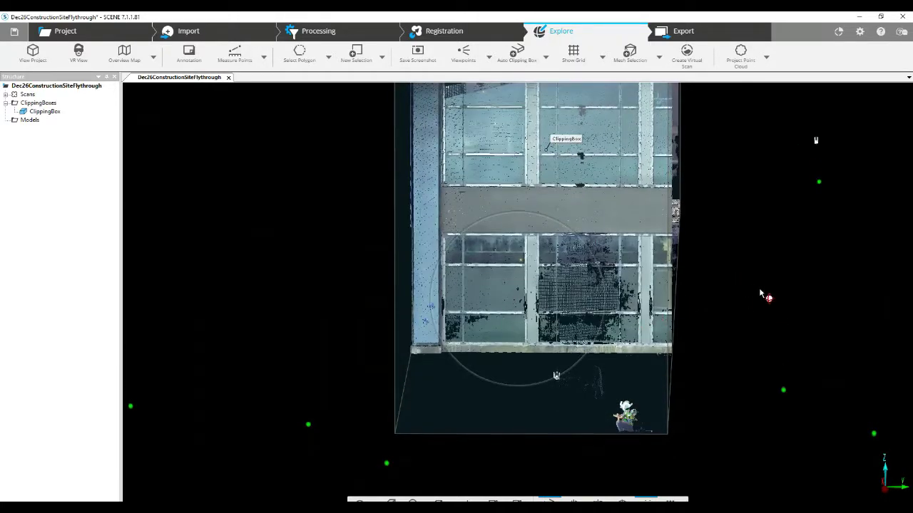
pyautogui.moveTo(631, 266)
pyautogui.mouseDown()
pyautogui.moveTo(619, 341)
pyautogui.moveTo(703, 340)
pyautogui.moveTo(723, 393)
pyautogui.moveTo(738, 398)
pyautogui.moveTo(525, 203)
pyautogui.moveTo(505, 153)
pyautogui.moveTo(509, 118)
pyautogui.moveTo(524, 298)
pyautogui.mouseUp()
pyautogui.click(509, 118)
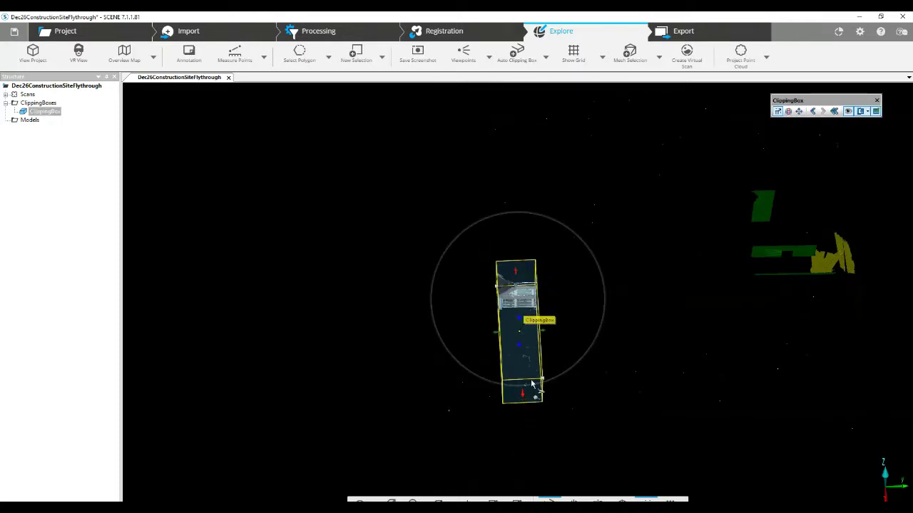
pyautogui.moveTo(524, 394); pyautogui.dragTo(521, 320)
pyautogui.scroll(2, 604, 311)
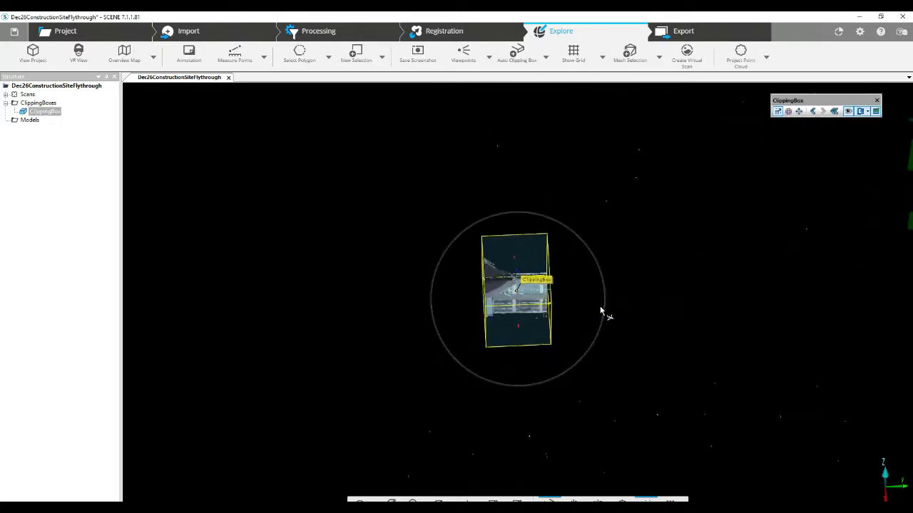
pyautogui.scroll(3, 607, 309)
pyautogui.scroll(3, 604, 312)
pyautogui.moveTo(732, 340)
pyautogui.mouseDown()
pyautogui.moveTo(721, 281)
pyautogui.moveTo(729, 240)
pyautogui.mouseUp()
pyautogui.scroll(3, 669, 264)
# - Create a non-watertight mesh from the active clipping box, then close the point cloud view
pyautogui.rightClick(578, 184)
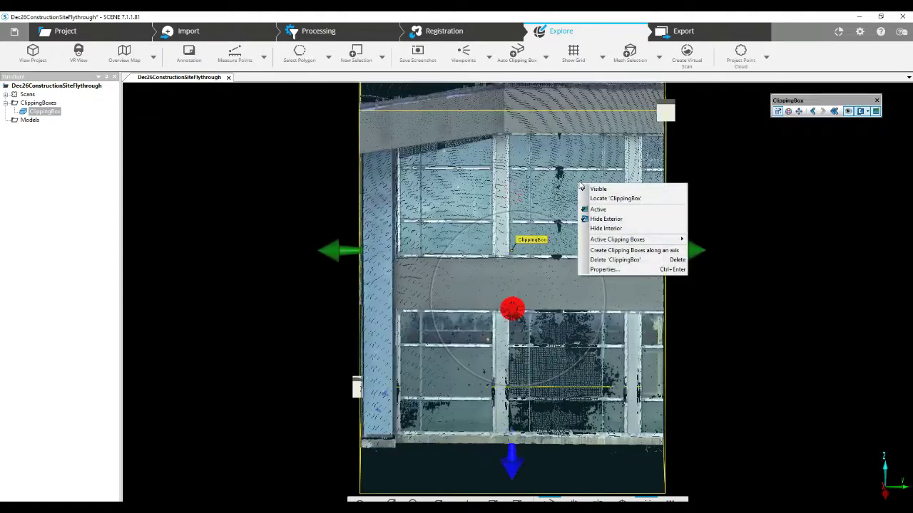
pyautogui.moveTo(617, 240)
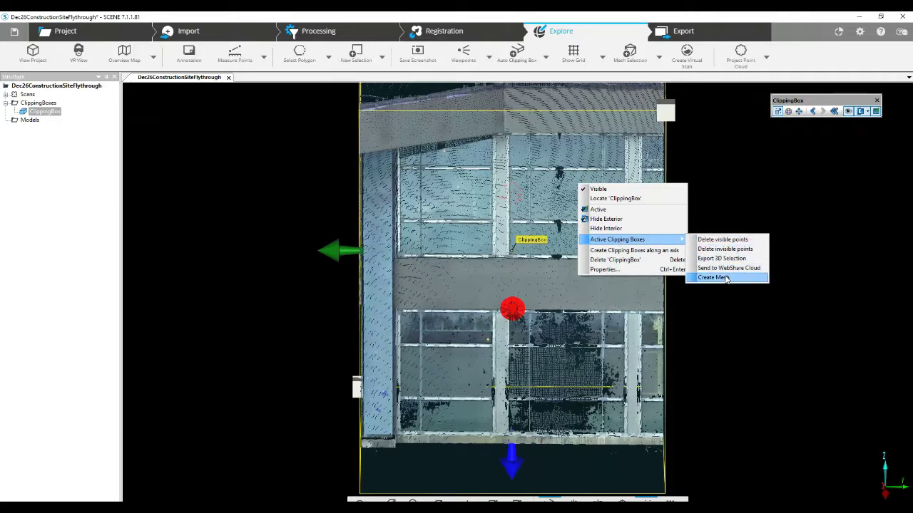
pyautogui.click(726, 278)
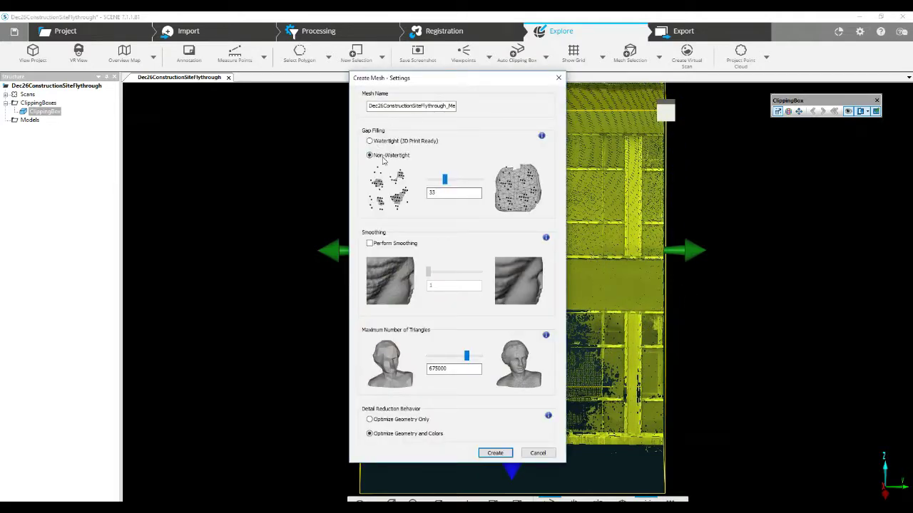
pyautogui.click(494, 454)
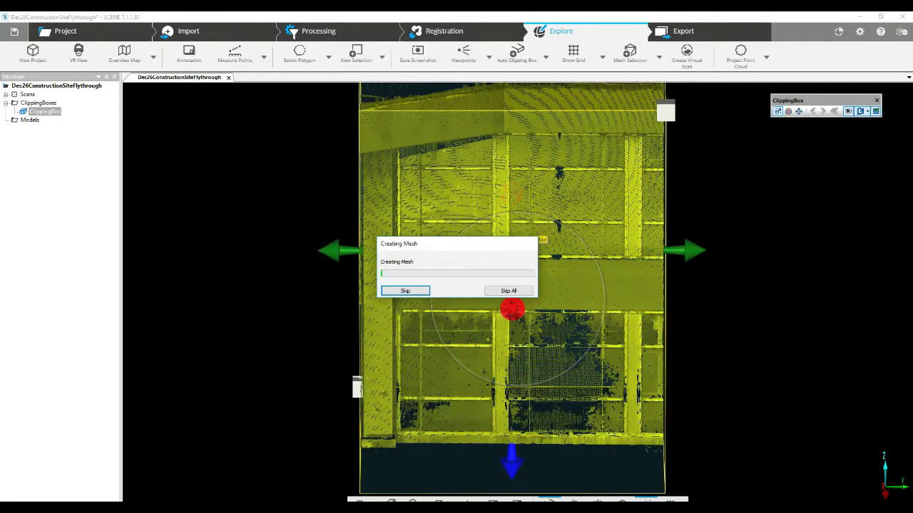
pyautogui.click(532, 307)
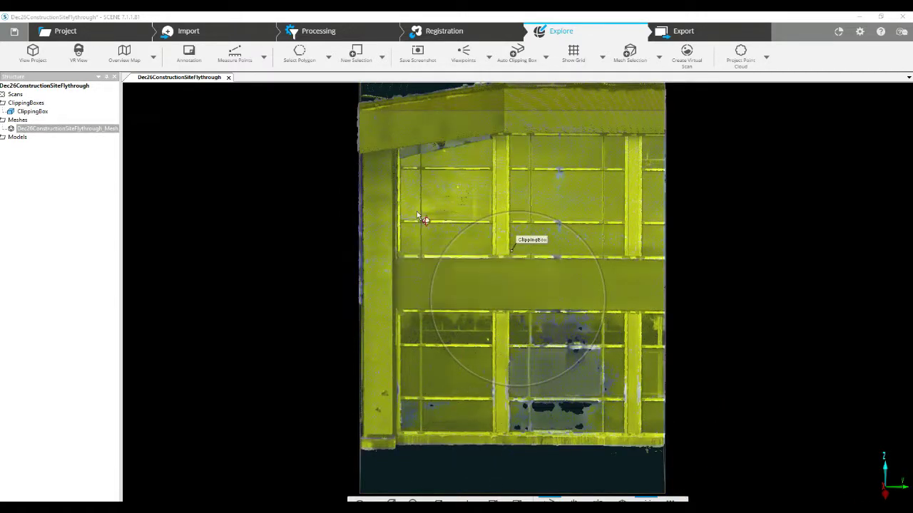
pyautogui.click(228, 77)
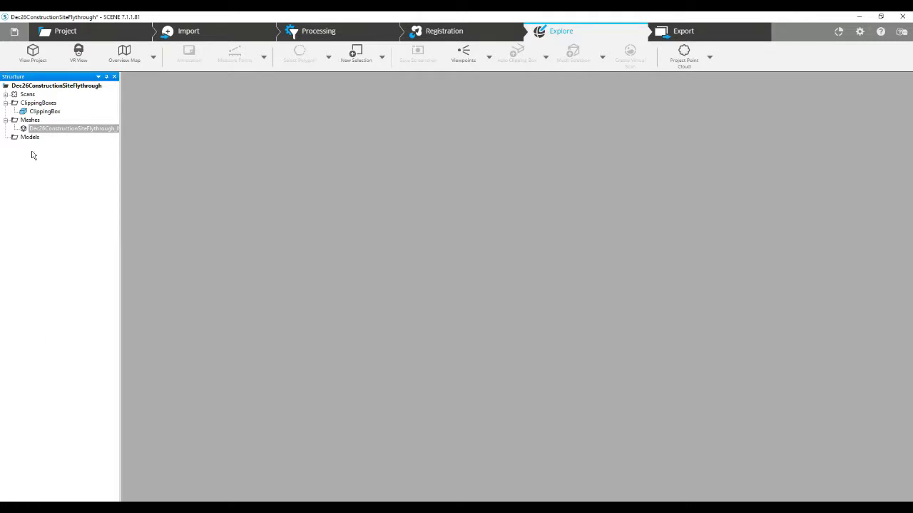
# - Open the facade mesh in a 3D view and orbit and zoom around its windows and panels
pyautogui.rightClick(54, 133)
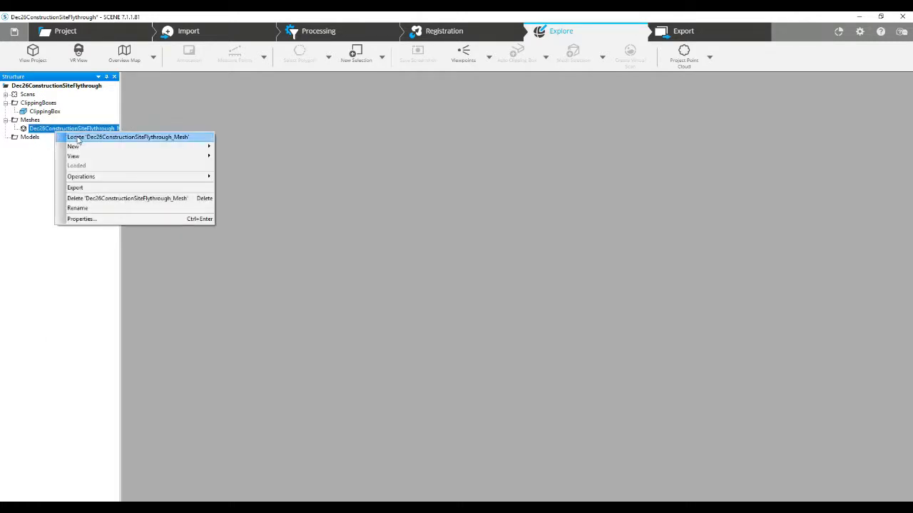
pyautogui.moveTo(136, 156)
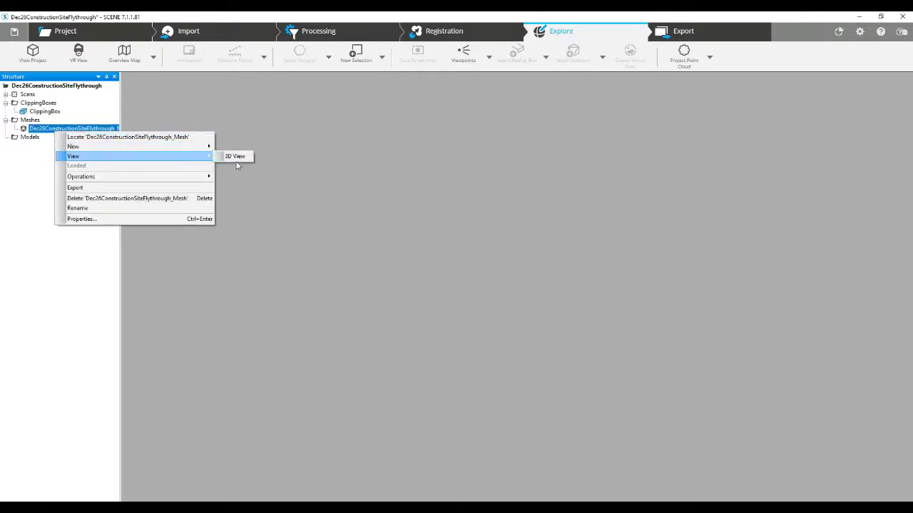
pyautogui.click(246, 157)
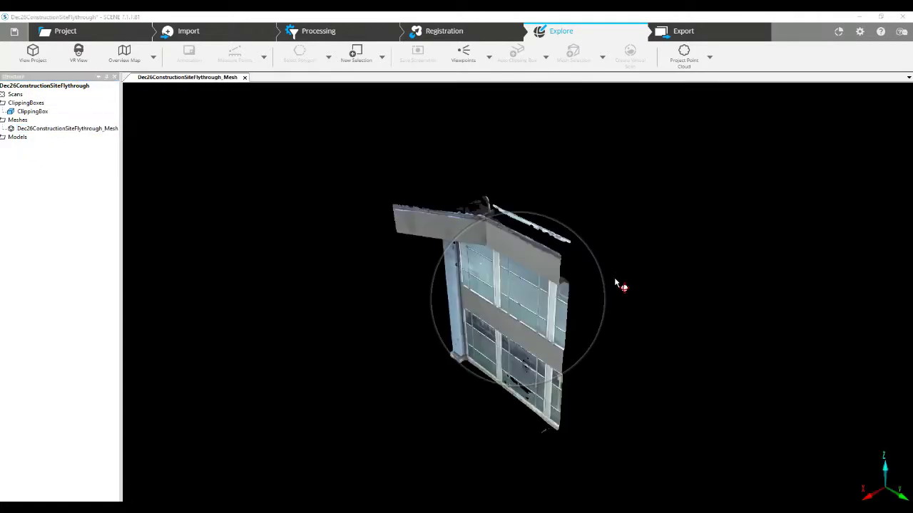
pyautogui.moveTo(617, 285)
pyautogui.mouseDown()
pyautogui.moveTo(627, 271)
pyautogui.moveTo(685, 311)
pyautogui.moveTo(739, 321)
pyautogui.mouseUp()
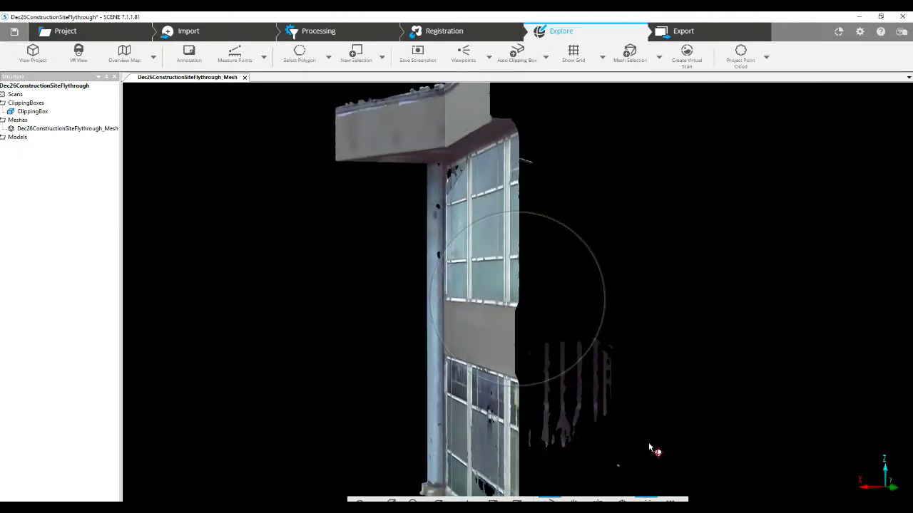
pyautogui.moveTo(652, 444)
pyautogui.mouseDown()
pyautogui.moveTo(717, 431)
pyautogui.moveTo(715, 424)
pyautogui.moveTo(706, 424)
pyautogui.moveTo(727, 456)
pyautogui.moveTo(768, 475)
pyautogui.moveTo(723, 381)
pyautogui.moveTo(723, 366)
pyautogui.moveTo(730, 370)
pyautogui.mouseUp()
pyautogui.scroll(3, 730, 370)
pyautogui.moveTo(758, 279)
pyautogui.mouseDown()
pyautogui.moveTo(772, 326)
pyautogui.moveTo(764, 365)
pyautogui.moveTo(725, 366)
pyautogui.moveTo(693, 332)
pyautogui.moveTo(615, 316)
pyautogui.moveTo(589, 345)
pyautogui.moveTo(718, 358)
pyautogui.moveTo(784, 332)
pyautogui.moveTo(780, 301)
pyautogui.moveTo(768, 309)
pyautogui.mouseUp()
pyautogui.scroll(1, 767, 310)
pyautogui.scroll(2, 766, 310)
pyautogui.scroll(1, 765, 308)
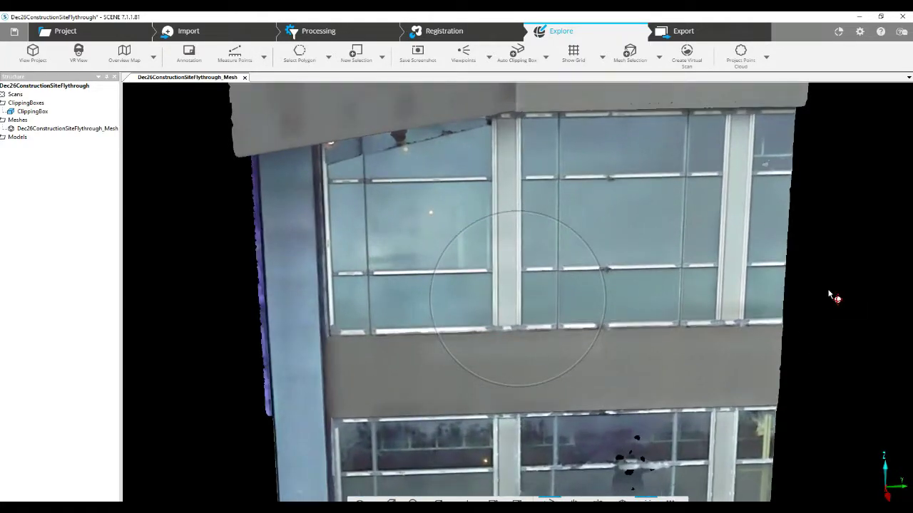
pyautogui.moveTo(821, 303)
pyautogui.mouseDown()
pyautogui.moveTo(638, 295)
pyautogui.moveTo(731, 333)
pyautogui.moveTo(825, 330)
pyautogui.mouseUp()
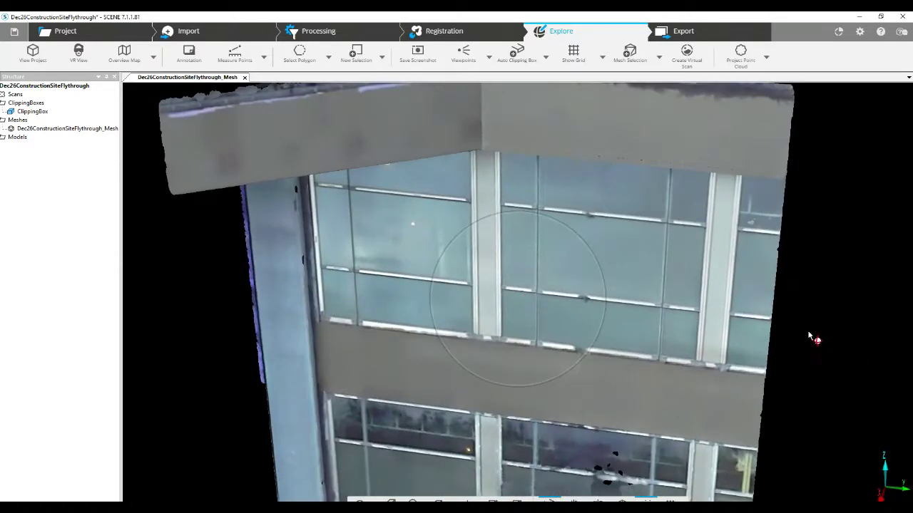